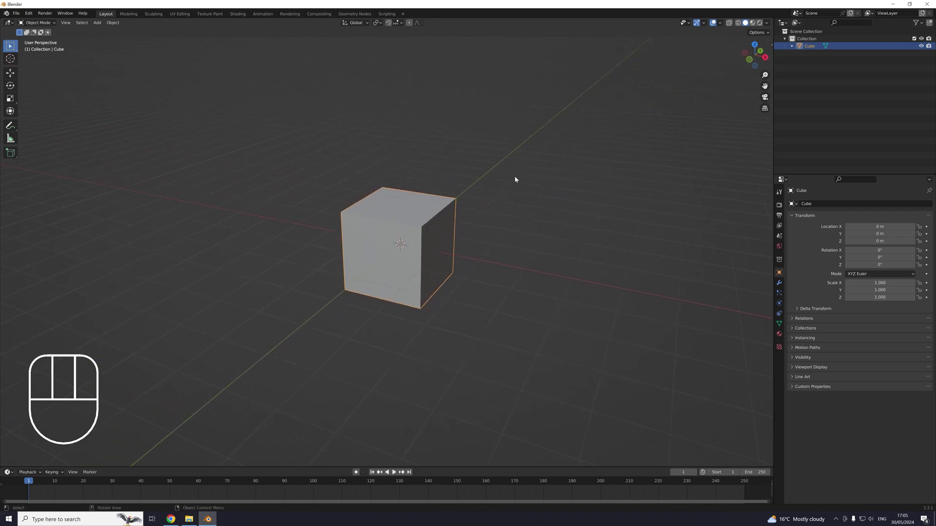
Merge all of the default cube's vertices into a single vertex at the center.
{"action": "key", "text": "Tab"}
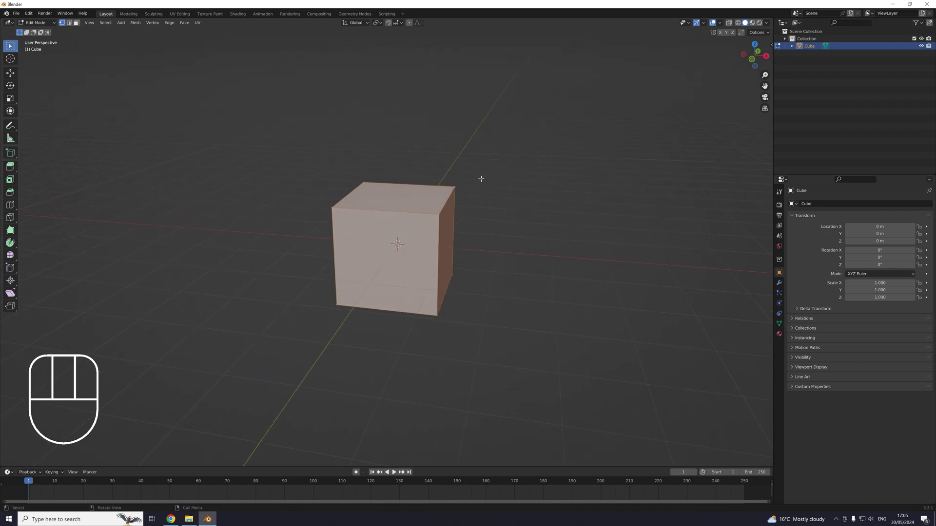
{"action": "key", "text": "m"}
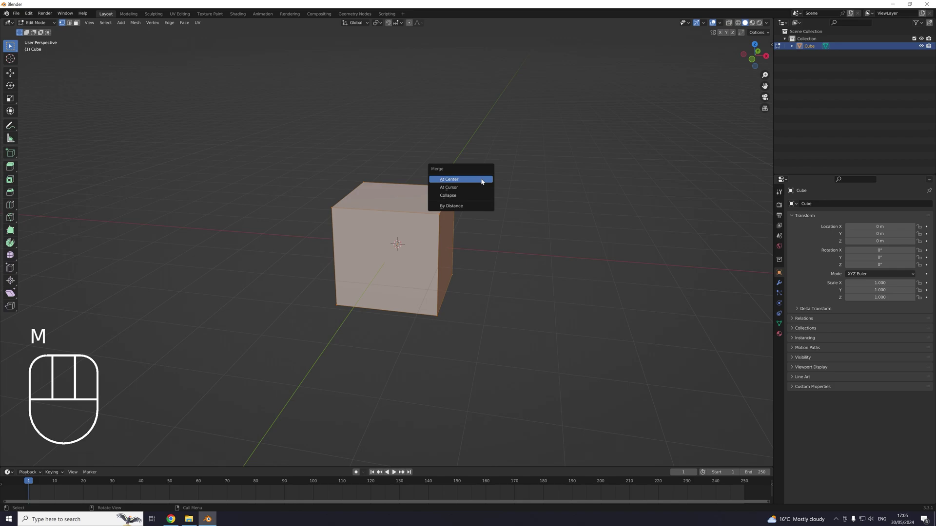
{"action": "left_click", "coordinate": [481, 182]}
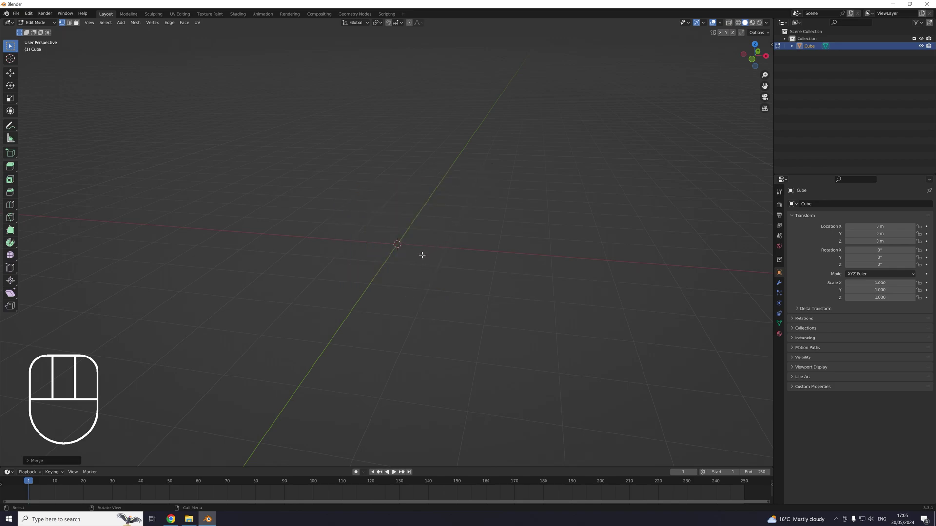
{"action": "middle_click_drag", "start_coordinate": [424, 253], "coordinate": [436, 225]}
Add a Mirror modifier on the X axis and a Skin modifier below it to the merged vertex object.
{"action": "left_click", "coordinate": [778, 285]}
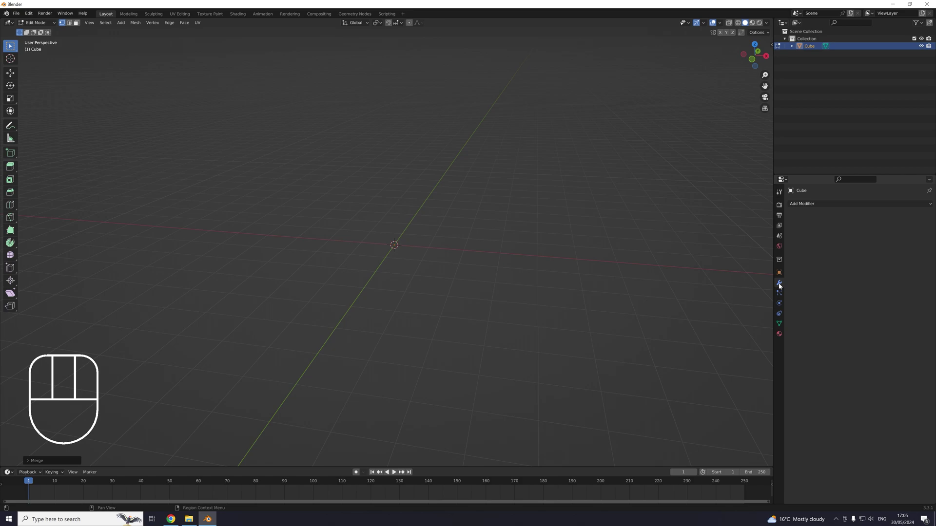
{"action": "left_click", "coordinate": [821, 203]}
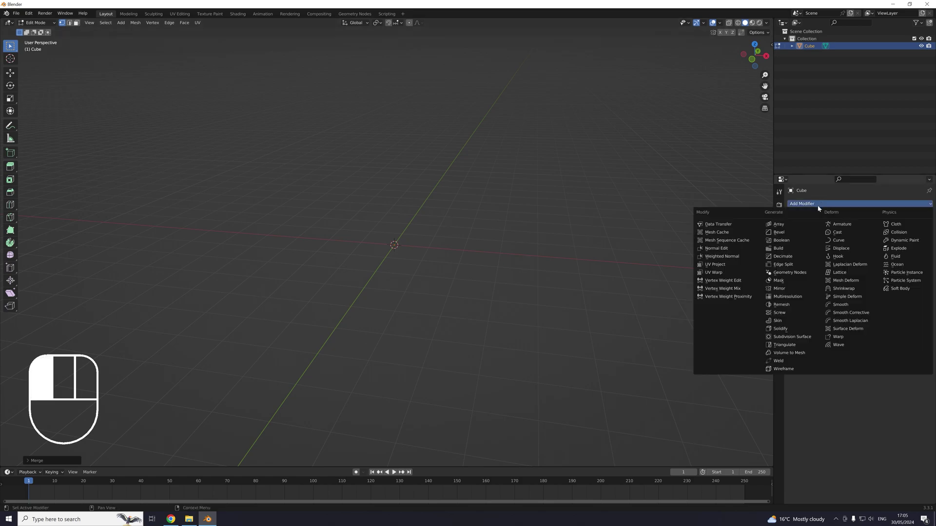
{"action": "left_click", "coordinate": [794, 288]}
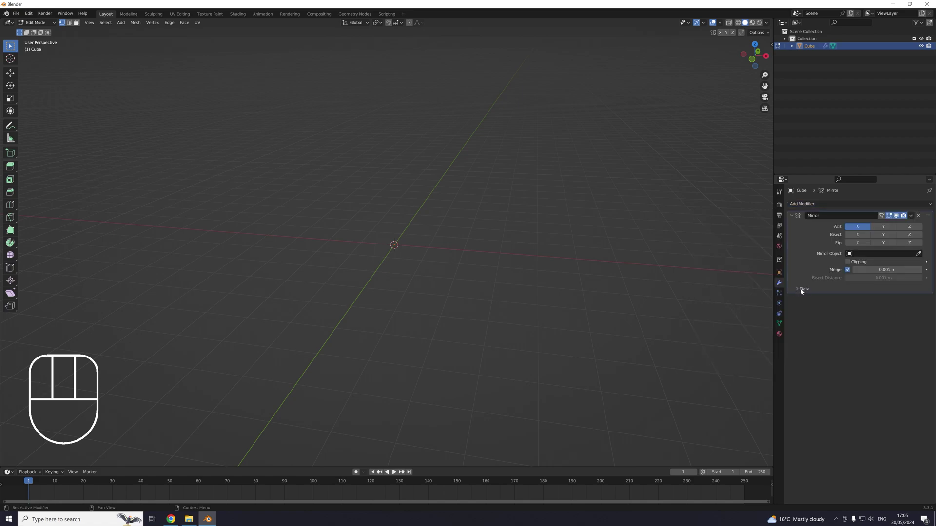
{"action": "left_click", "coordinate": [838, 205]}
{"action": "left_click", "coordinate": [838, 204]}
{"action": "left_click", "coordinate": [844, 204]}
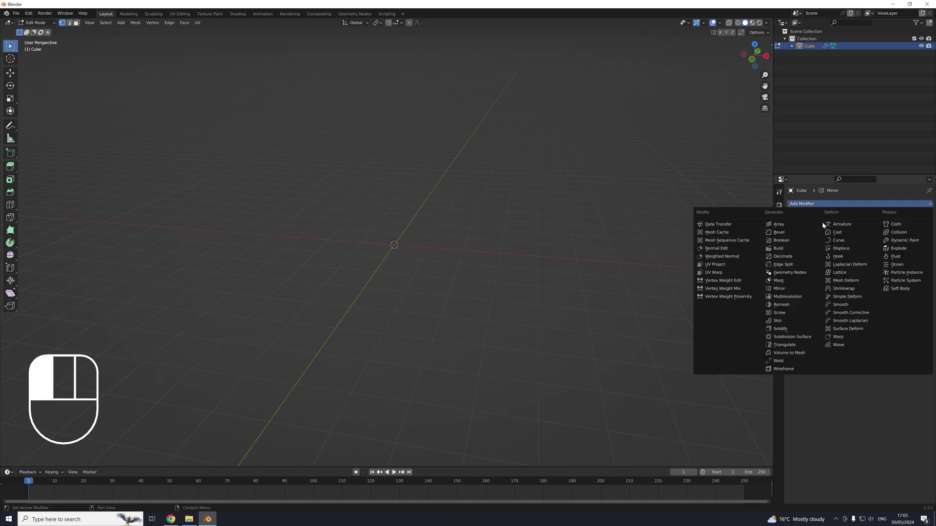
{"action": "left_click", "coordinate": [807, 322]}
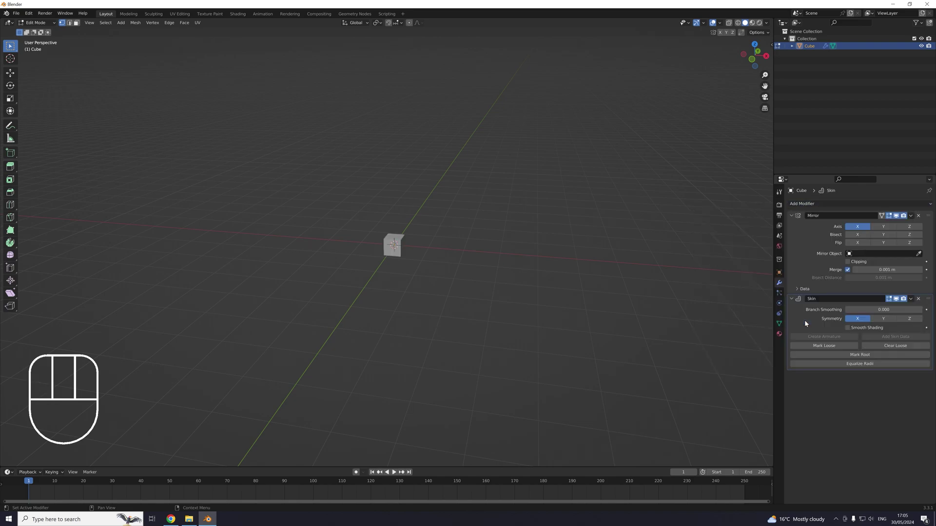
Add a Subdivision Surface modifier below the Skin modifier.
{"action": "left_click", "coordinate": [825, 204]}
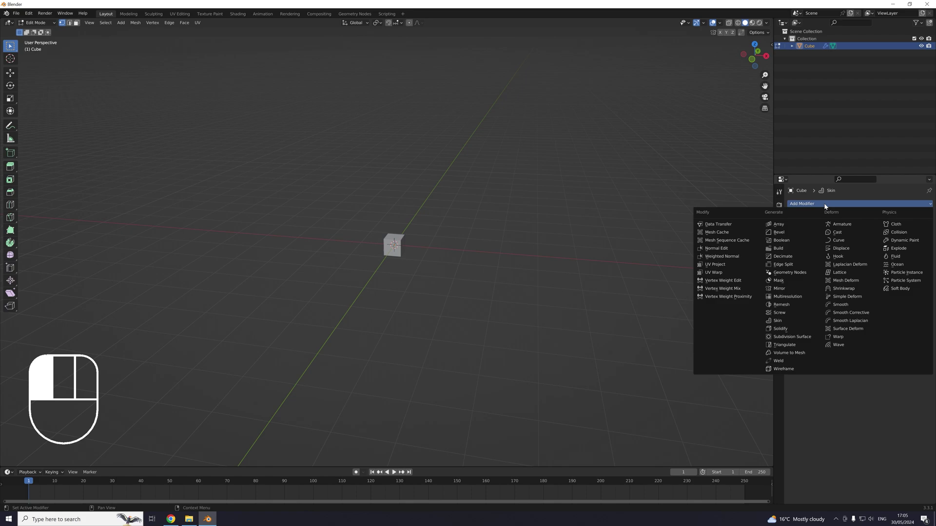
{"action": "left_click", "coordinate": [808, 339]}
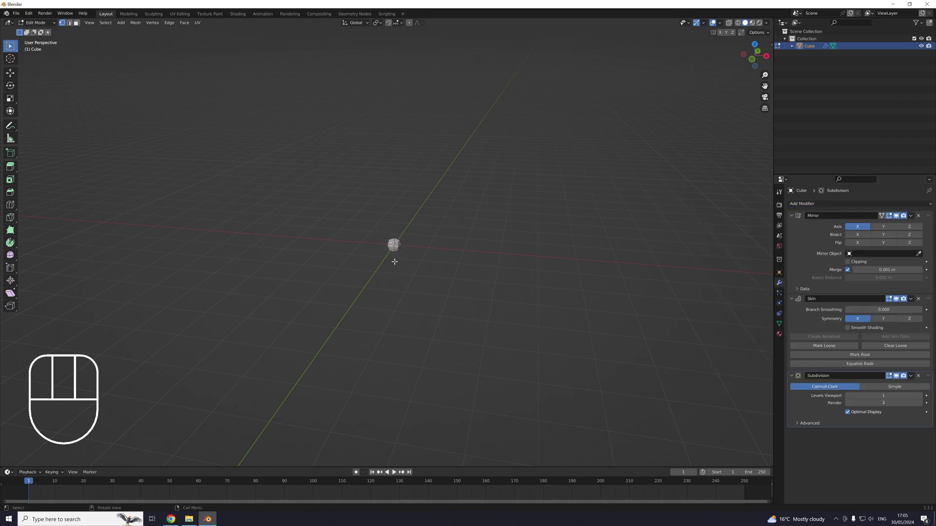
{"action": "scroll", "coordinate": [422, 259], "scroll_direction": "up", "scroll_amount": 6}
{"action": "middle_click_drag", "start_coordinate": [478, 196], "coordinate": [430, 200]}
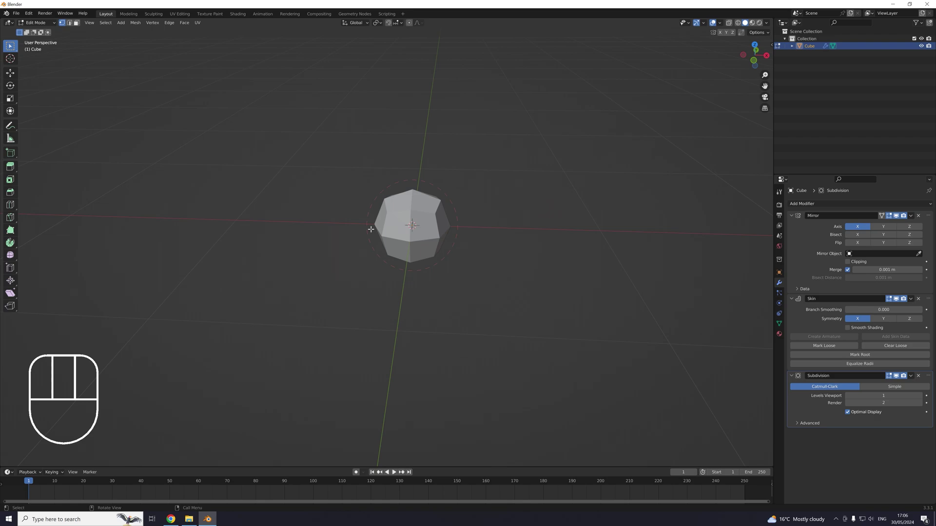
{"action": "scroll", "coordinate": [371, 229], "scroll_direction": "up", "scroll_amount": 2}
{"action": "mouse_move", "coordinate": [383, 220]}
{"action": "middle_mouse_down"}
{"action": "mouse_move", "coordinate": [328, 211]}
{"action": "mouse_move", "coordinate": [384, 215]}
{"action": "middle_mouse_up"}
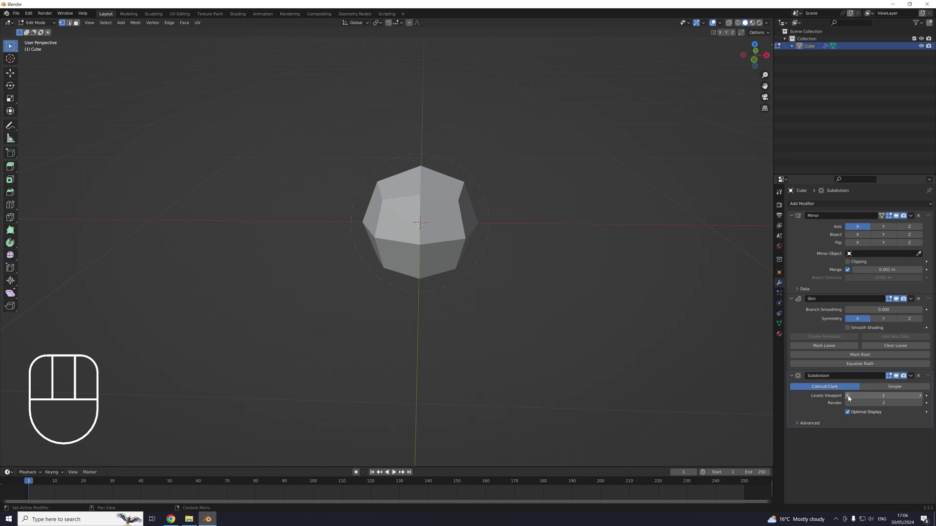
Set the Subdivision modifier's viewport levels to 2.
{"action": "middle_click_drag", "start_coordinate": [691, 298], "coordinate": [654, 262]}
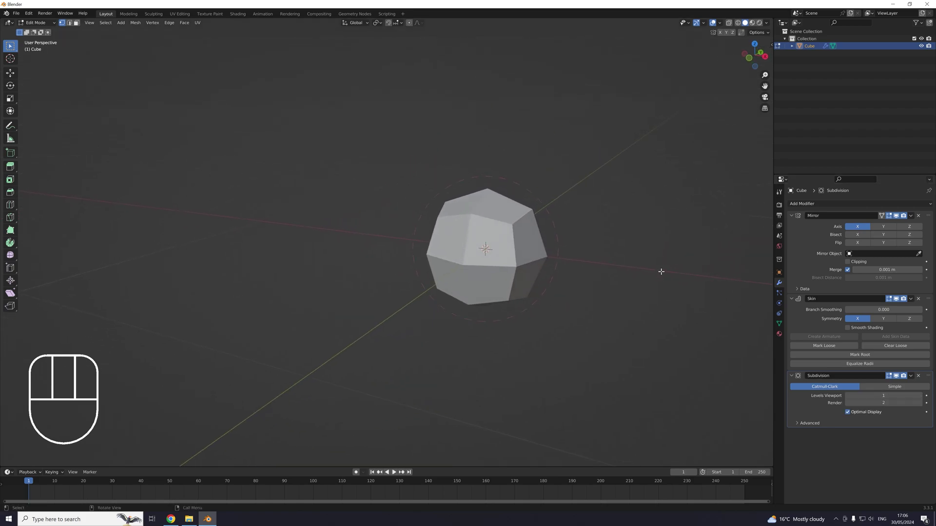
{"action": "left_click", "coordinate": [848, 396]}
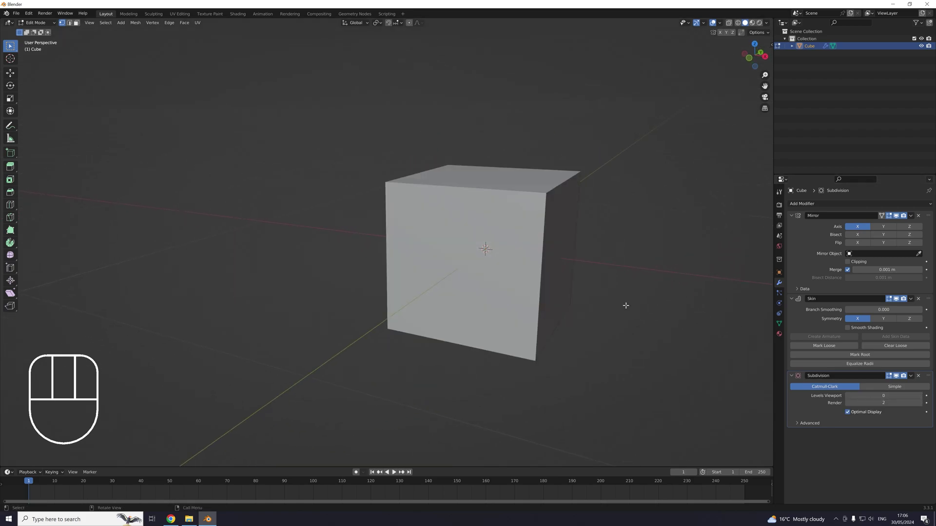
{"action": "scroll", "coordinate": [599, 291], "scroll_direction": "down", "scroll_amount": 2}
{"action": "middle_click_drag", "start_coordinate": [566, 272], "coordinate": [545, 278], "text": "shift"}
{"action": "scroll", "coordinate": [542, 278], "scroll_direction": "up", "scroll_amount": 2}
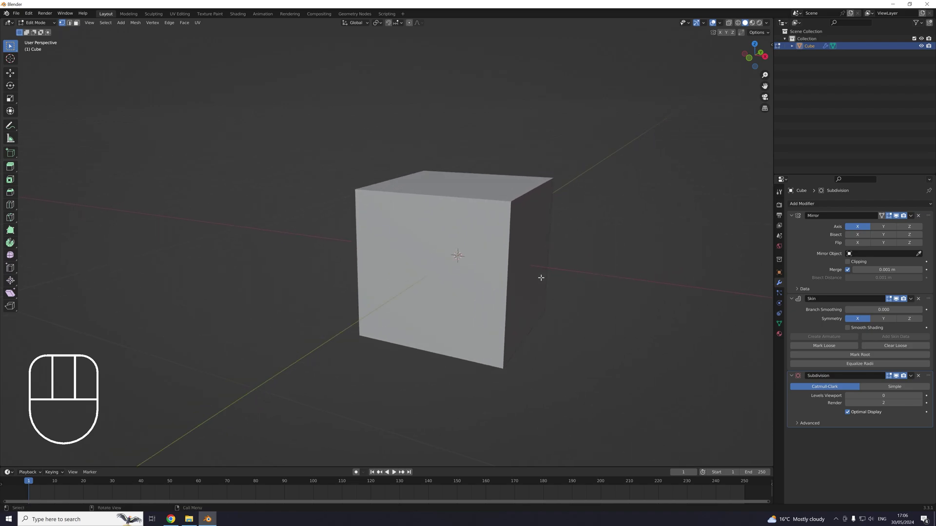
{"action": "left_click", "coordinate": [919, 396]}
{"action": "left_click", "coordinate": [919, 396]}
{"action": "middle_click_drag", "start_coordinate": [635, 275], "coordinate": [619, 262], "text": "shift"}
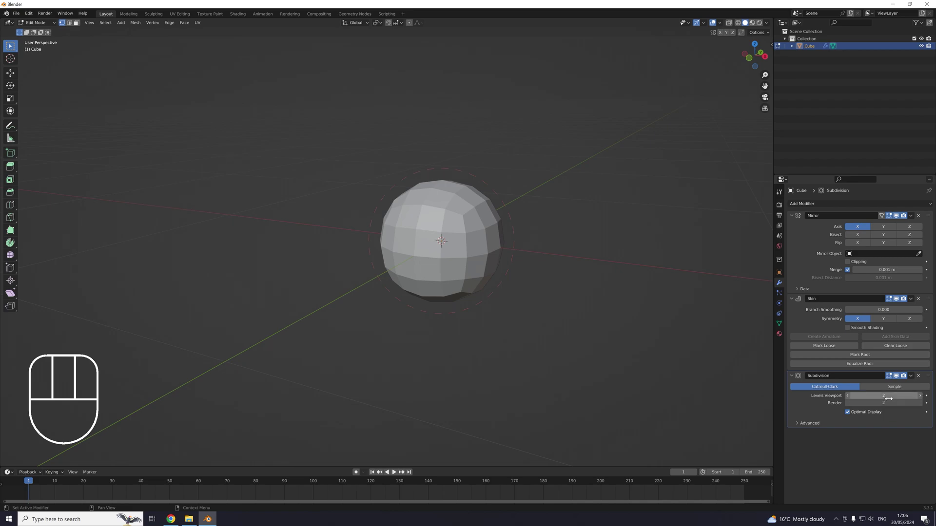
In the front orthographic view, move the single vertex straight up along the Z axis by about 4 m.
{"action": "middle_click_drag", "start_coordinate": [513, 244], "coordinate": [492, 211]}
{"action": "scroll", "coordinate": [506, 215], "scroll_direction": "down", "scroll_amount": 2}
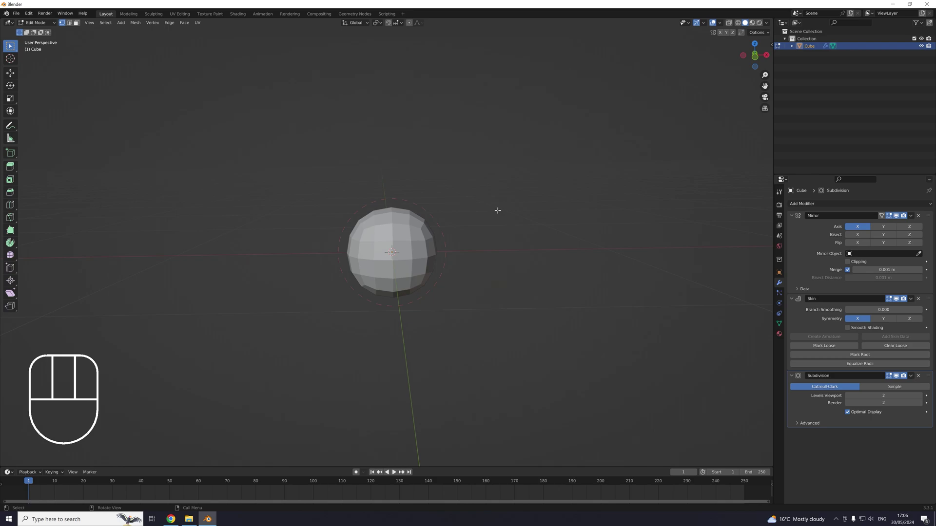
{"action": "key", "text": "KP_1"}
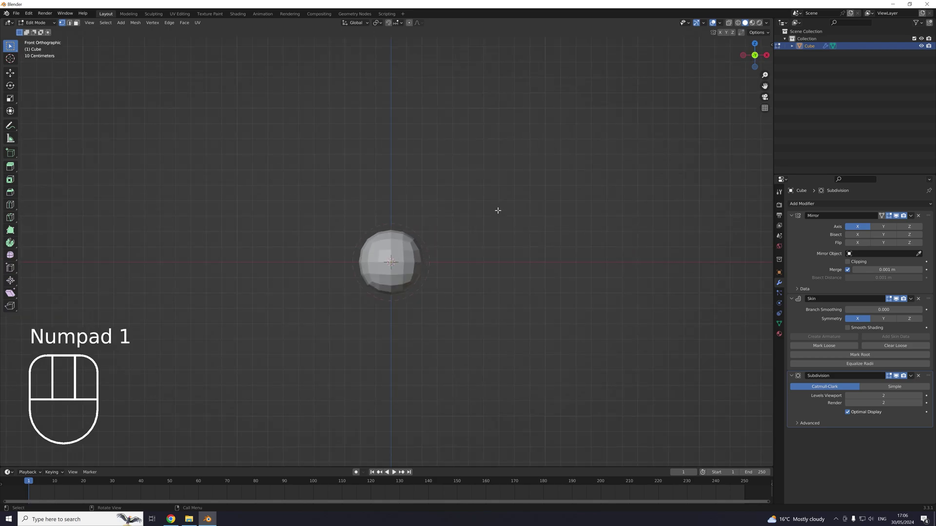
{"action": "scroll", "coordinate": [468, 213], "scroll_direction": "down", "scroll_amount": 4}
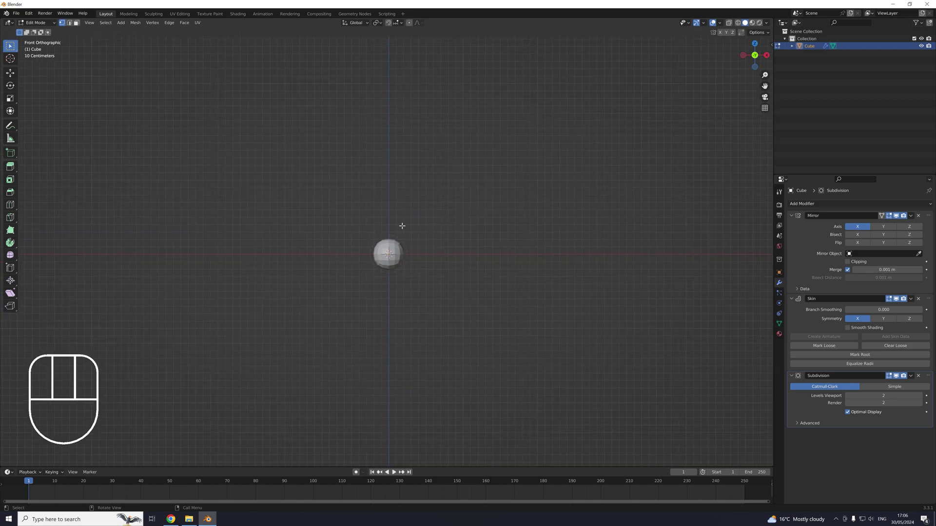
{"action": "left_click_drag", "start_coordinate": [365, 228], "coordinate": [418, 273]}
{"action": "middle_click_drag", "start_coordinate": [376, 186], "coordinate": [424, 196], "text": "shift"}
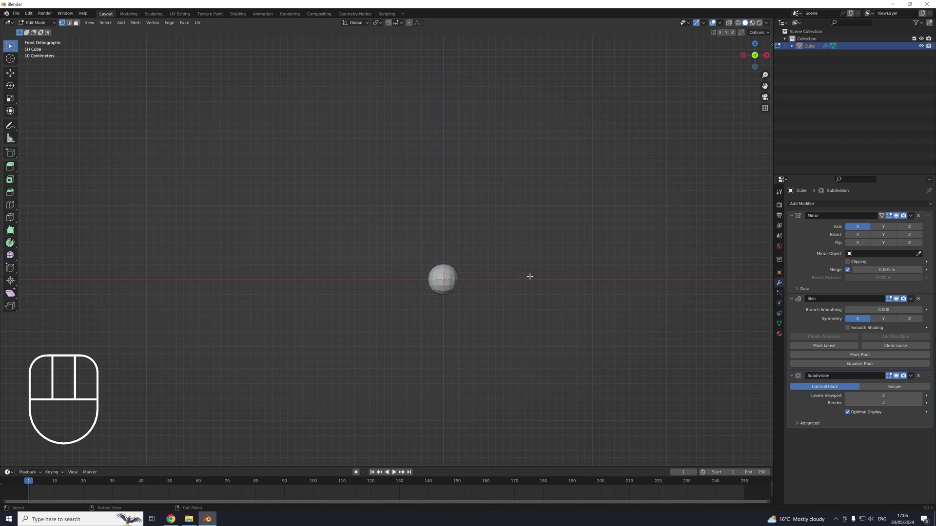
{"action": "middle_click_drag", "start_coordinate": [520, 242], "coordinate": [499, 281], "text": "shift"}
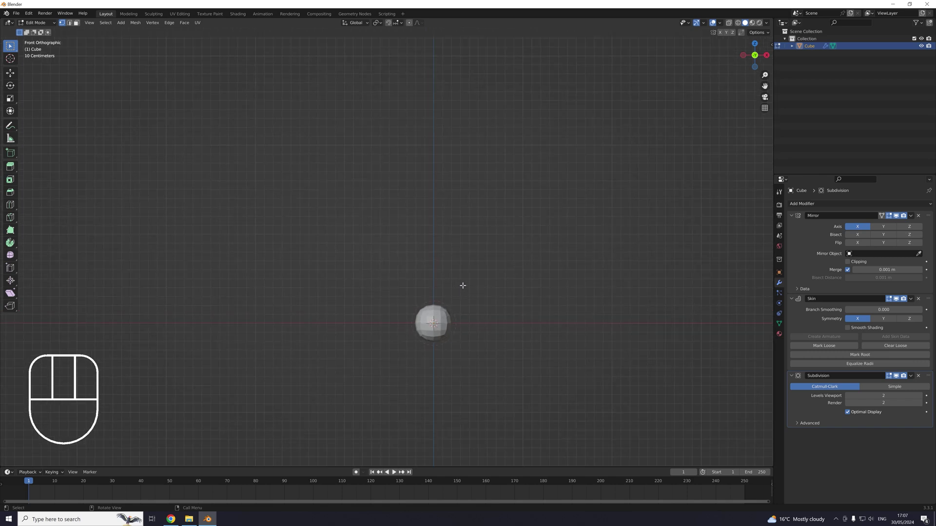
{"action": "scroll", "coordinate": [460, 285], "scroll_direction": "down", "scroll_amount": 3}
{"action": "middle_click_drag", "start_coordinate": [439, 215], "coordinate": [454, 282], "text": "shift"}
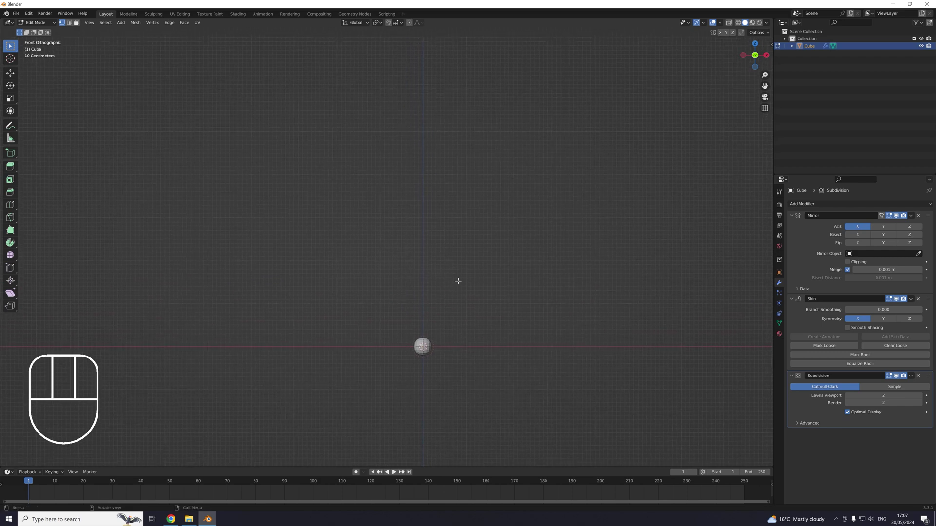
{"action": "key", "text": "g"}
{"action": "key", "text": "z"}
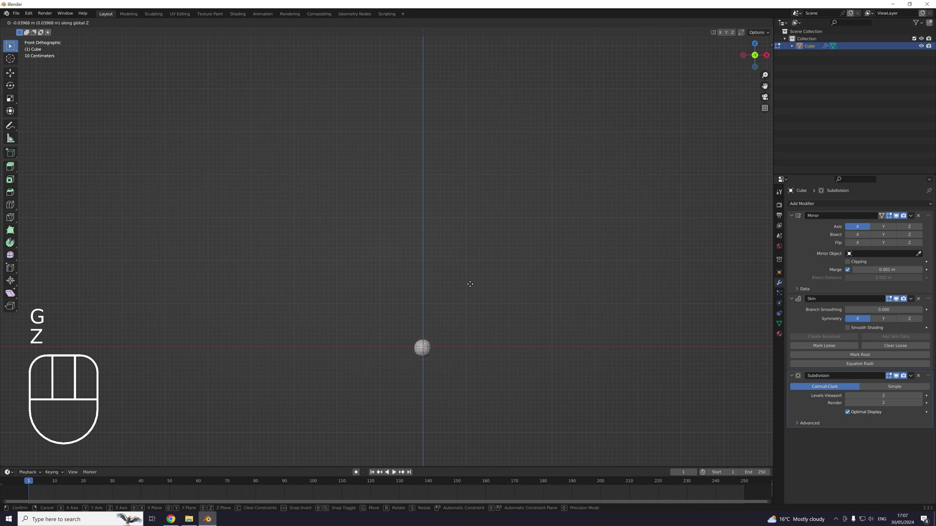
{"action": "left_click", "coordinate": [476, 111]}
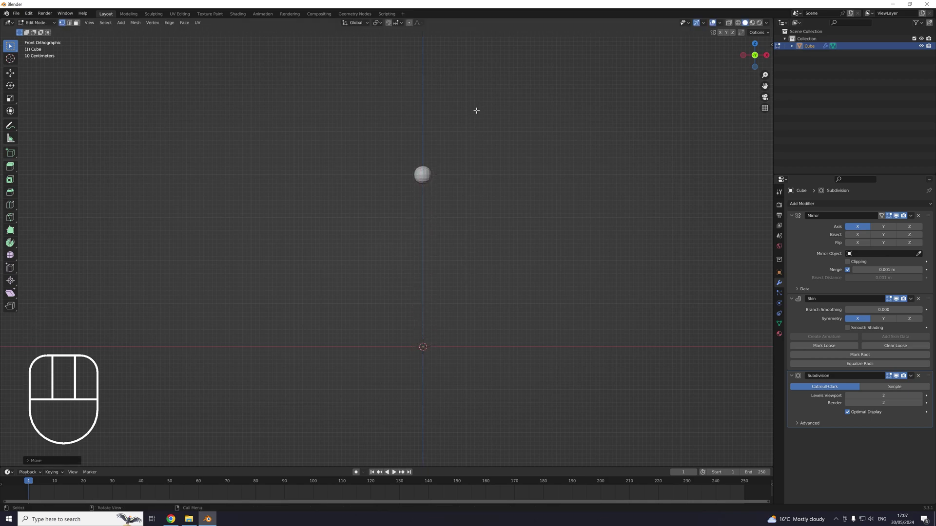
Turn on X-ray display to expose the vertex inside the skinned sphere.
{"action": "middle_click_drag", "start_coordinate": [500, 181], "coordinate": [496, 200], "text": "shift"}
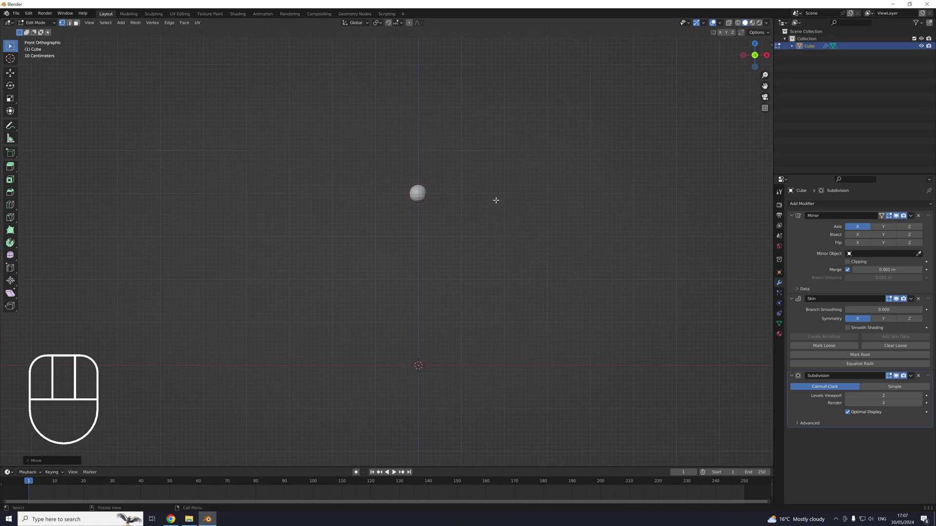
{"action": "scroll", "coordinate": [495, 200], "scroll_direction": "up", "scroll_amount": 3}
{"action": "key", "text": "alt+z"}
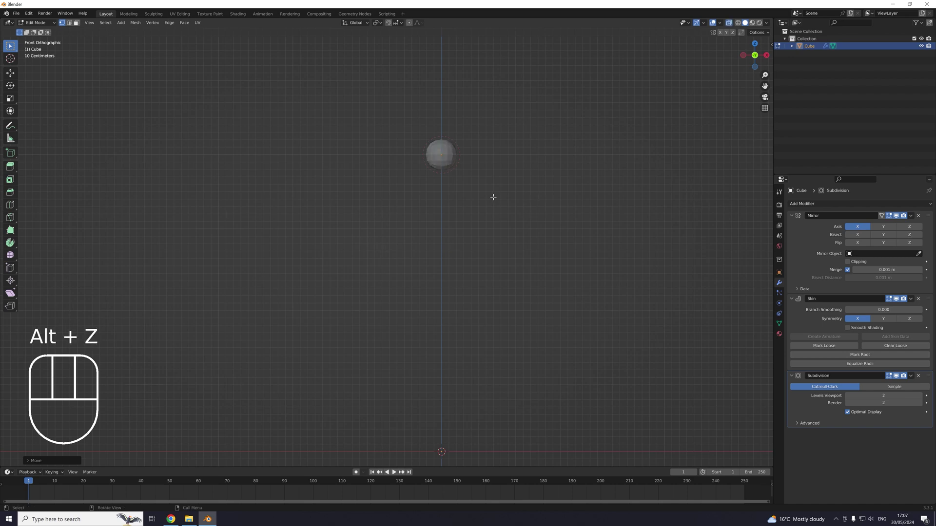
{"action": "middle_click_drag", "start_coordinate": [472, 154], "coordinate": [450, 196], "text": "shift"}
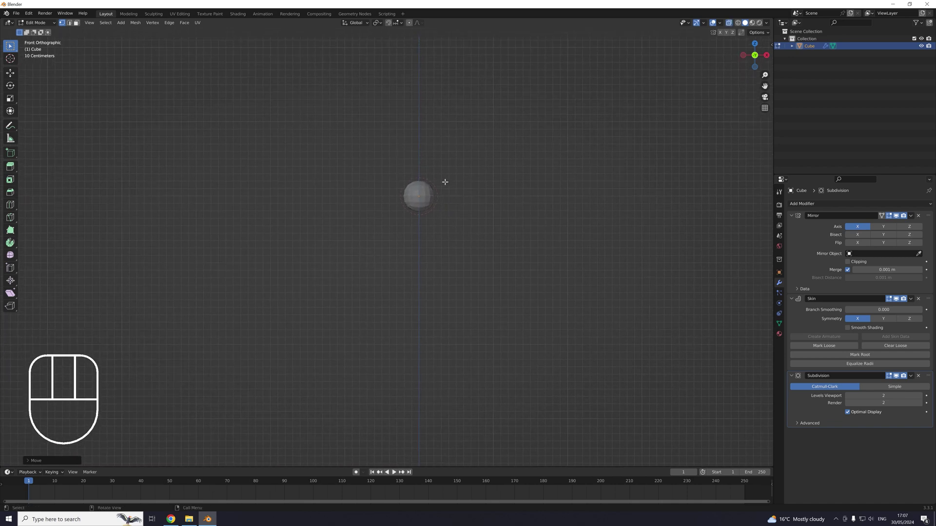
{"action": "scroll", "coordinate": [445, 182], "scroll_direction": "up", "scroll_amount": 4}
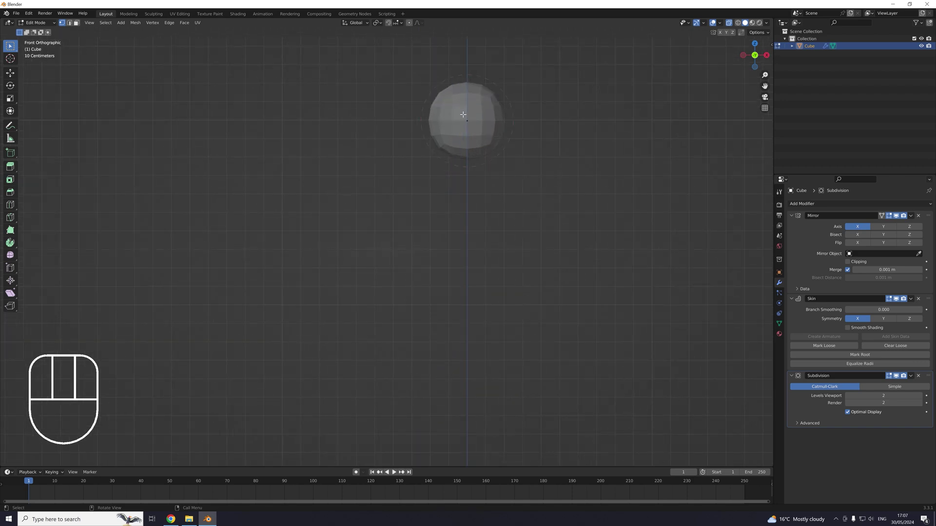
{"action": "left_click", "coordinate": [557, 141]}
Extrude the vertex about 1.2 m in the negative X direction to form the mirrored horizontal bar.
{"action": "scroll", "coordinate": [511, 175], "scroll_direction": "down", "scroll_amount": 7}
{"action": "middle_click_drag", "start_coordinate": [500, 220], "coordinate": [509, 203], "text": "shift"}
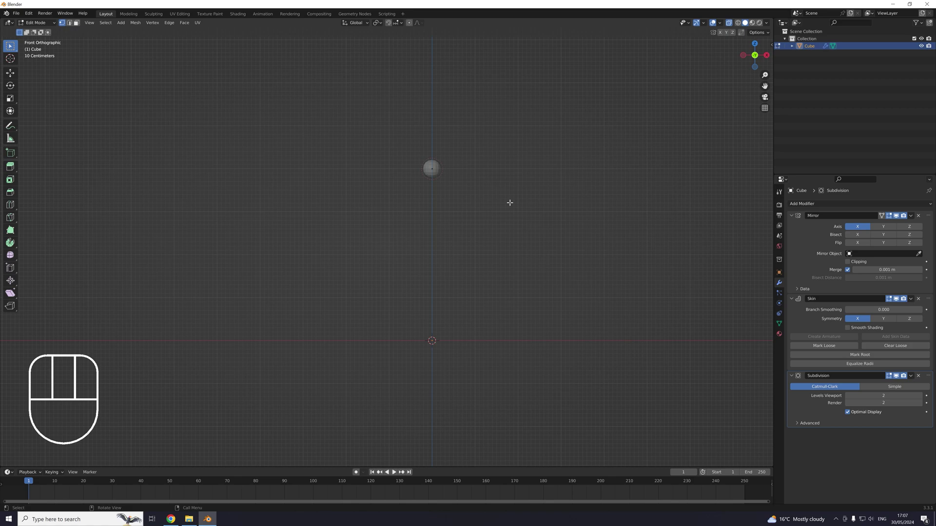
{"action": "middle_click_drag", "start_coordinate": [497, 192], "coordinate": [498, 198], "text": "shift"}
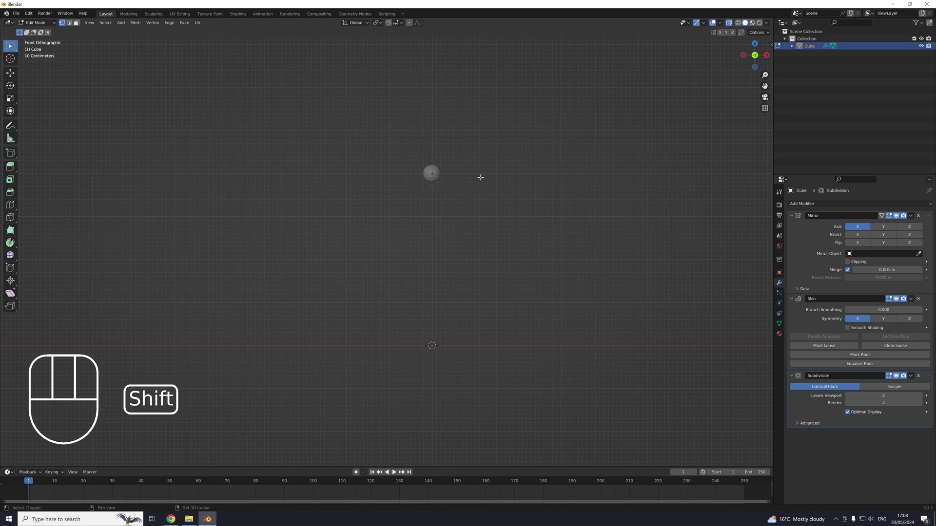
{"action": "middle_click_drag", "start_coordinate": [480, 178], "coordinate": [458, 198], "text": "shift"}
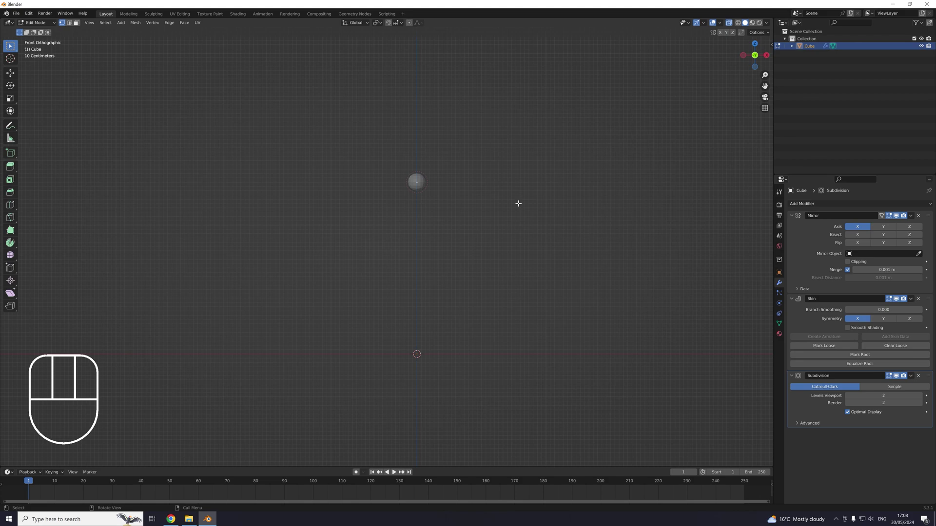
{"action": "scroll", "coordinate": [518, 203], "scroll_direction": "down", "scroll_amount": 1}
{"action": "key", "text": "e"}
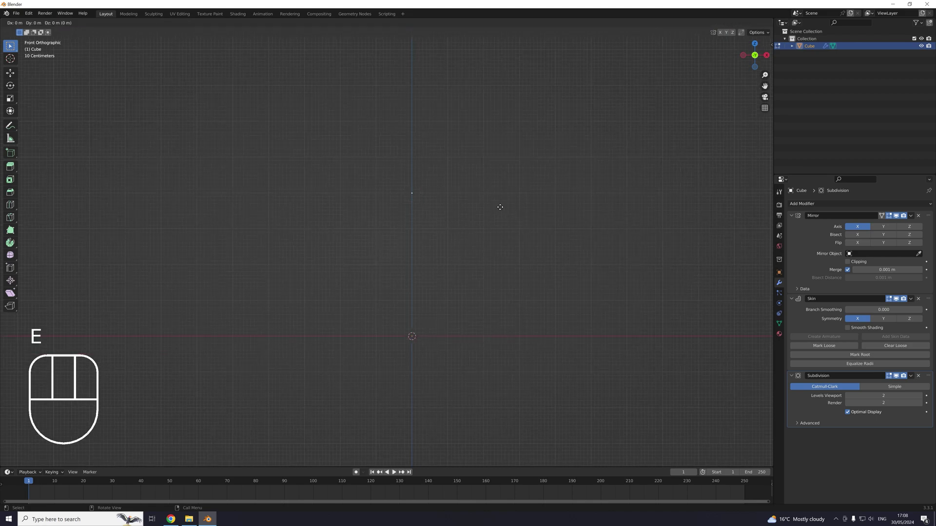
{"action": "key", "text": "x"}
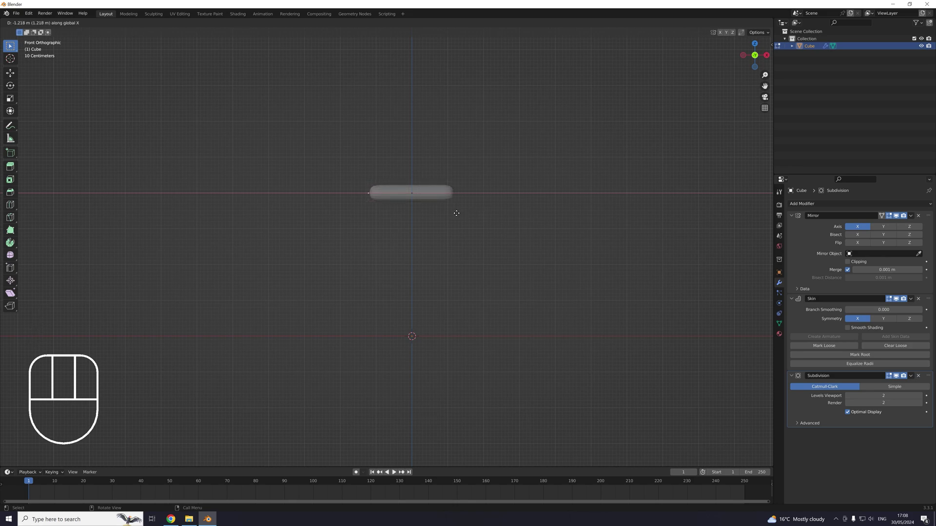
{"action": "left_click", "coordinate": [458, 213]}
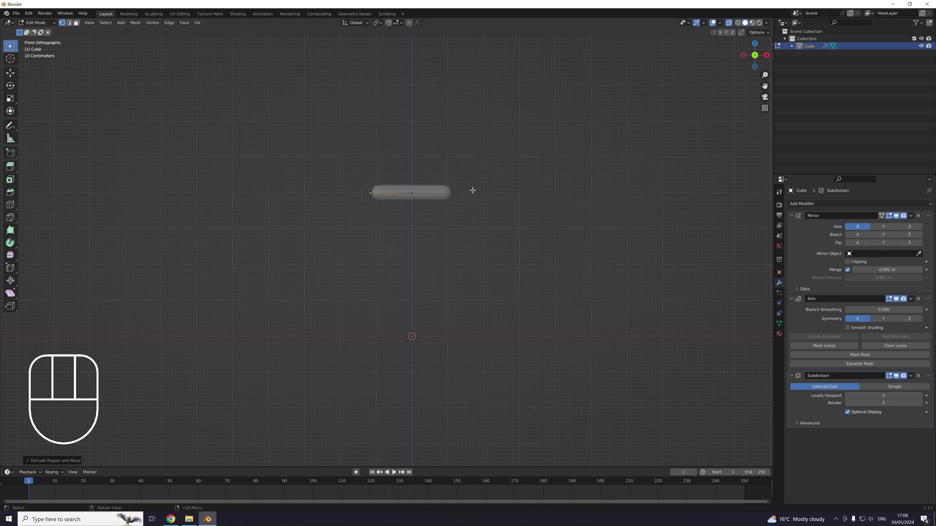
Extrude the bar's end vertex about 4 m straight down along Z to form the mirrored legs.
{"action": "key", "text": "e"}
{"action": "key", "text": "z"}
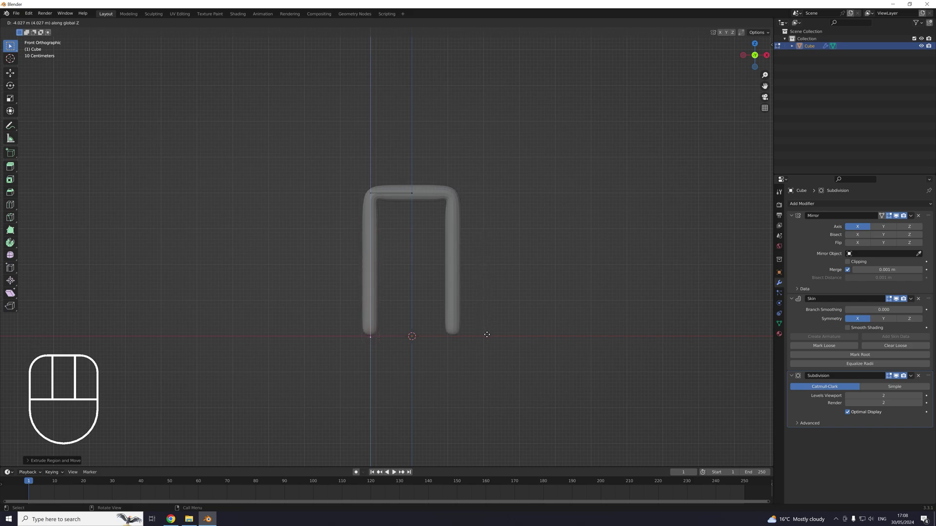
{"action": "left_click", "coordinate": [487, 334]}
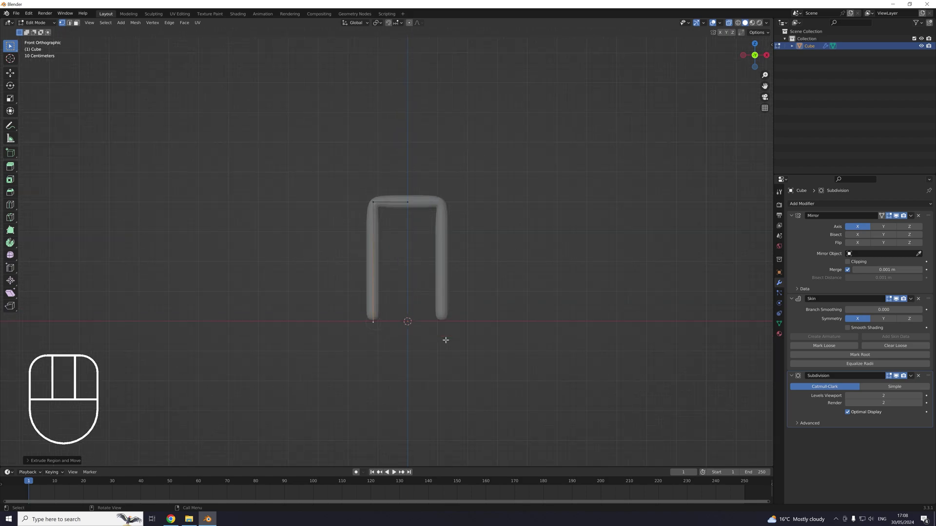
Extrude the bottom leg vertex forward in the negative Y direction to form the mirrored feet.
{"action": "middle_click_drag", "start_coordinate": [444, 339], "coordinate": [476, 301]}
{"action": "scroll", "coordinate": [476, 302], "scroll_direction": "up", "scroll_amount": 2}
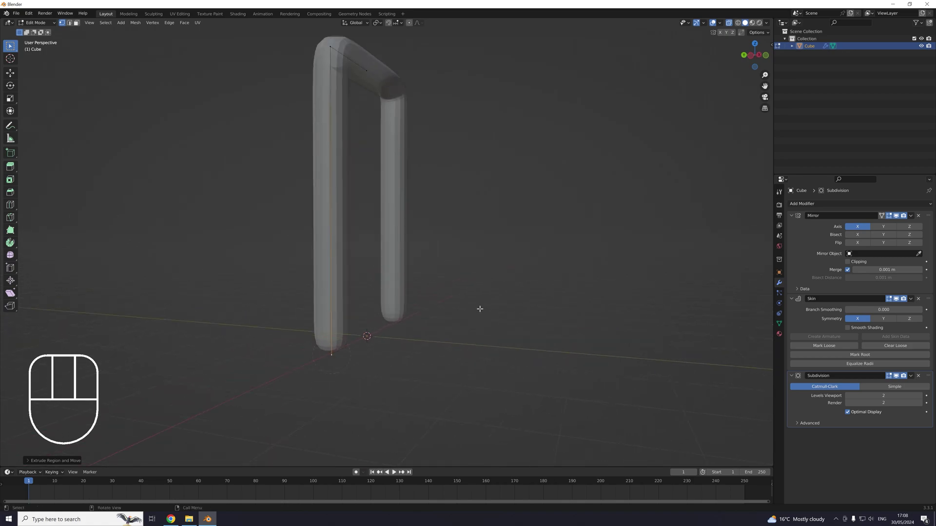
{"action": "key", "text": "e"}
{"action": "key", "text": "y"}
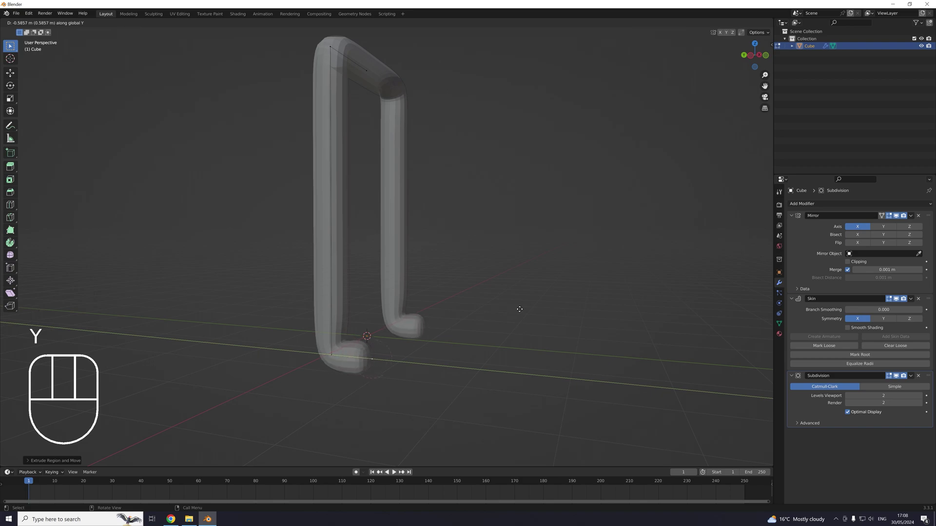
{"action": "left_click", "coordinate": [538, 308]}
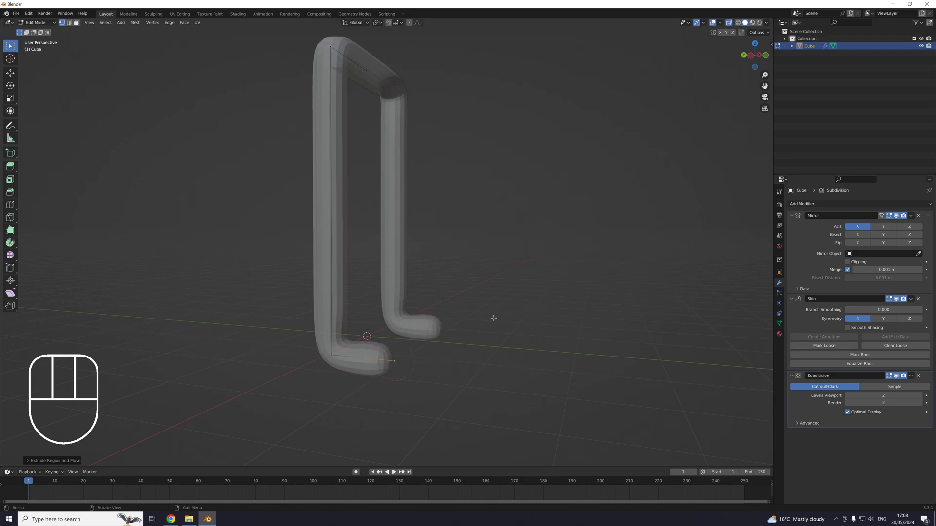
In the front view, extrude the centre vertex of the hip bar straight up along Z to form the spine.
{"action": "middle_click_drag", "start_coordinate": [463, 323], "coordinate": [407, 316]}
{"action": "key", "text": "KP_1"}
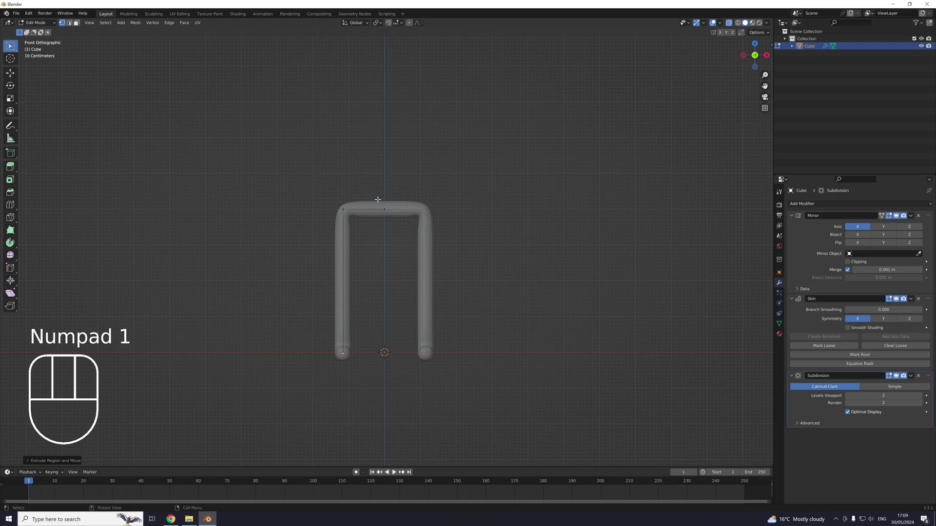
{"action": "middle_click_drag", "start_coordinate": [445, 171], "coordinate": [458, 268], "text": "shift"}
{"action": "scroll", "coordinate": [457, 267], "scroll_direction": "down", "scroll_amount": 3}
{"action": "key", "text": "e"}
{"action": "key", "text": "z"}
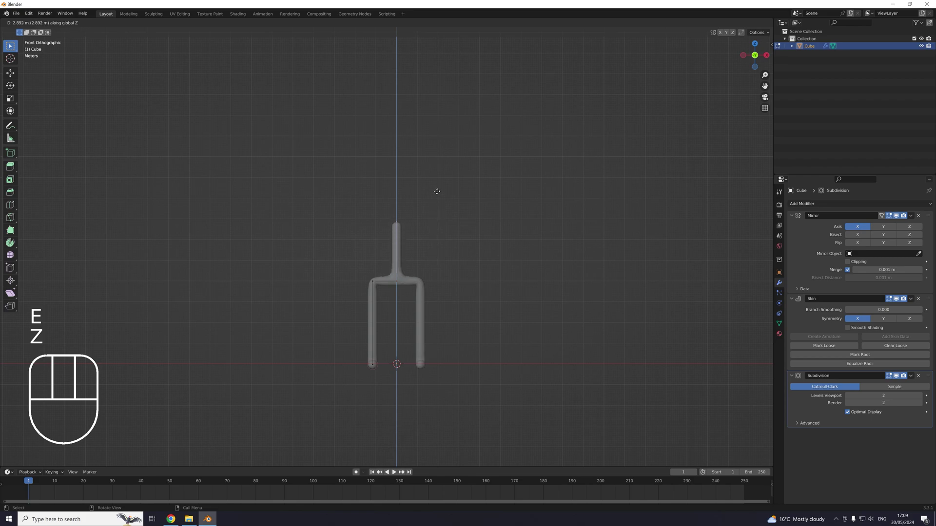
{"action": "left_click", "coordinate": [441, 148]}
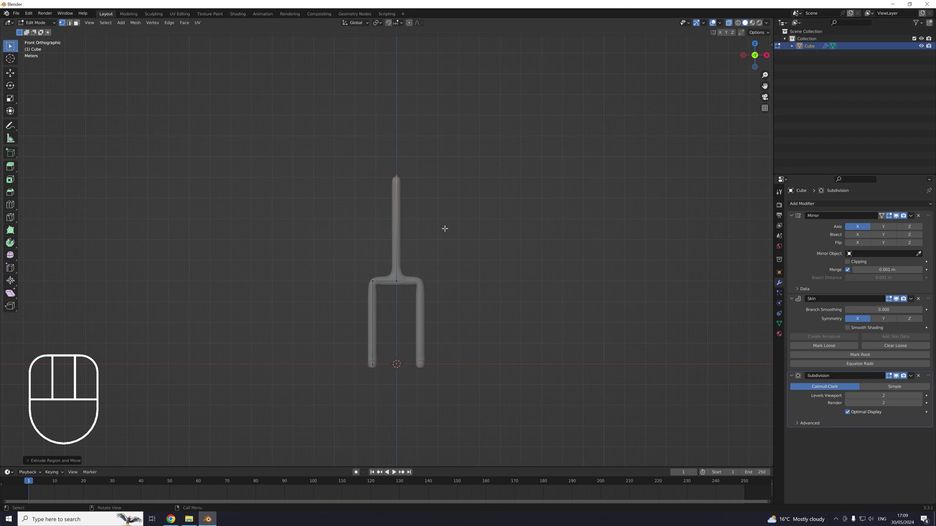
Extrude the spine's top vertex in negative X for the shoulders and about 4.4 m diagonally down and outward for the arms.
{"action": "scroll", "coordinate": [445, 228], "scroll_direction": "up", "scroll_amount": 1}
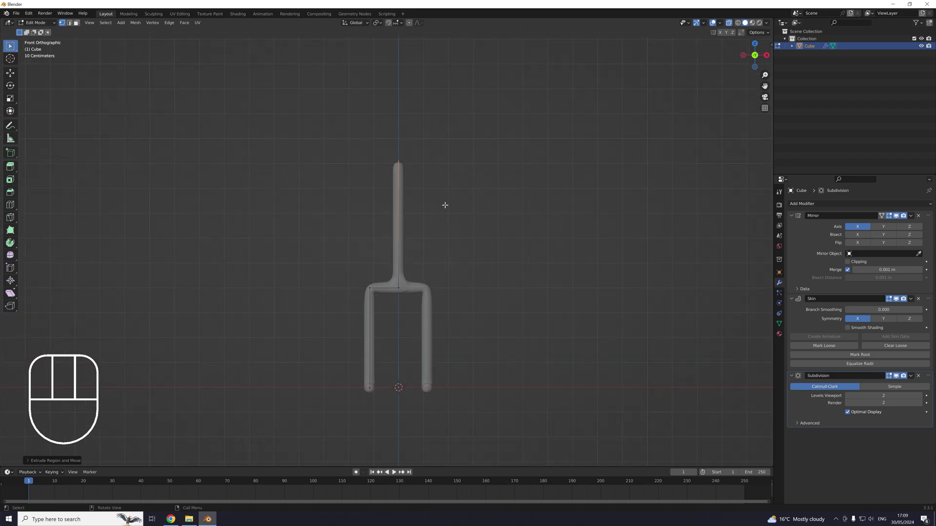
{"action": "middle_click_drag", "start_coordinate": [444, 206], "coordinate": [455, 222], "text": "shift"}
{"action": "key", "text": "e"}
{"action": "key", "text": "x"}
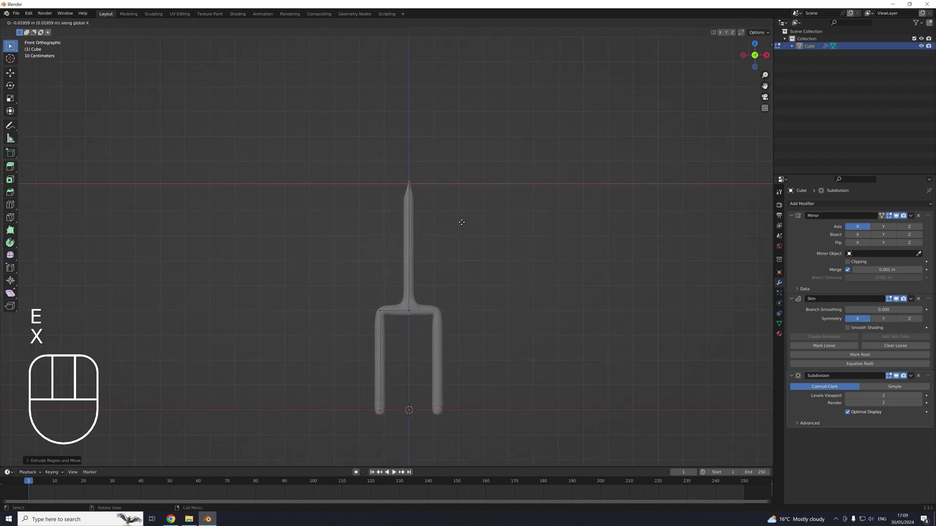
{"action": "left_click", "coordinate": [433, 227]}
{"action": "key", "text": "e"}
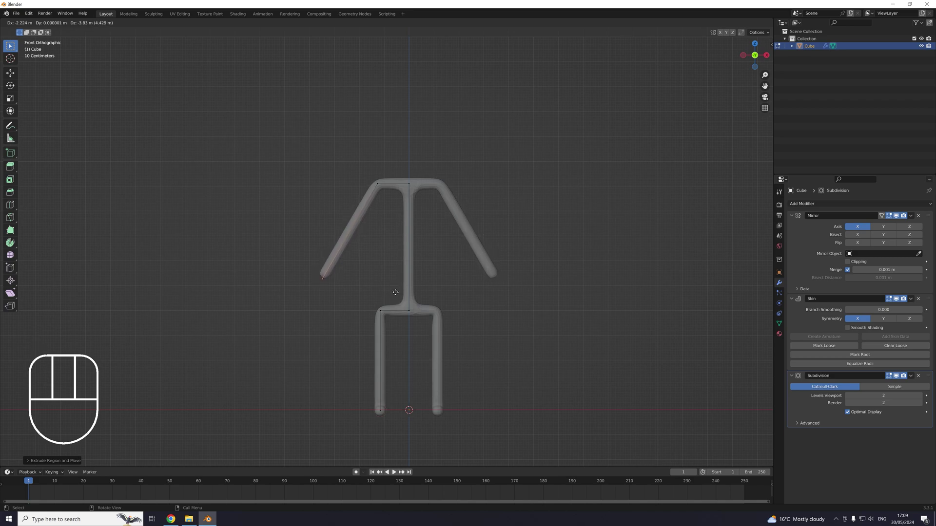
{"action": "left_click", "coordinate": [397, 291]}
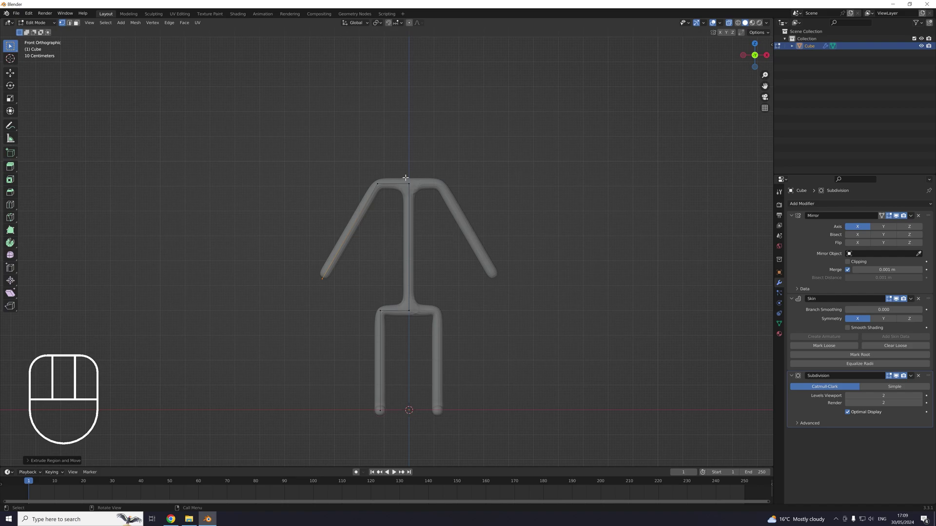
Extrude the centre shoulder vertex upward along Z twice, a short neck segment and a head segment of about 1.9 m.
{"action": "middle_click_drag", "start_coordinate": [414, 177], "coordinate": [410, 206], "text": "shift"}
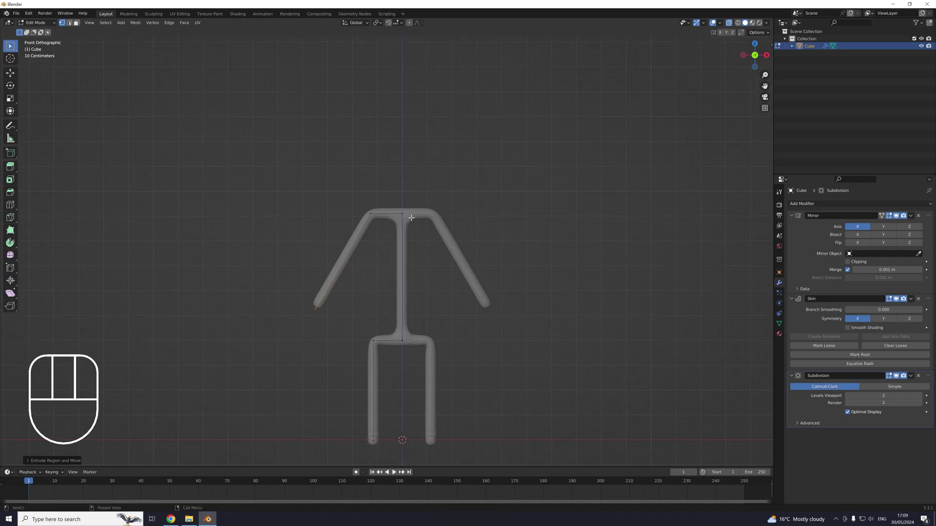
{"action": "scroll", "coordinate": [411, 218], "scroll_direction": "up", "scroll_amount": 2}
{"action": "left_click", "coordinate": [407, 198]}
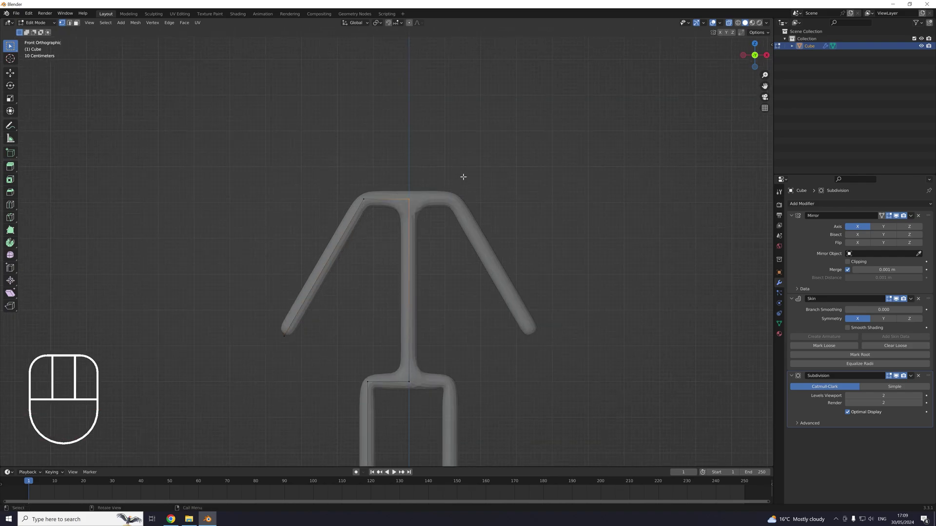
{"action": "key", "text": "e"}
{"action": "key", "text": "z"}
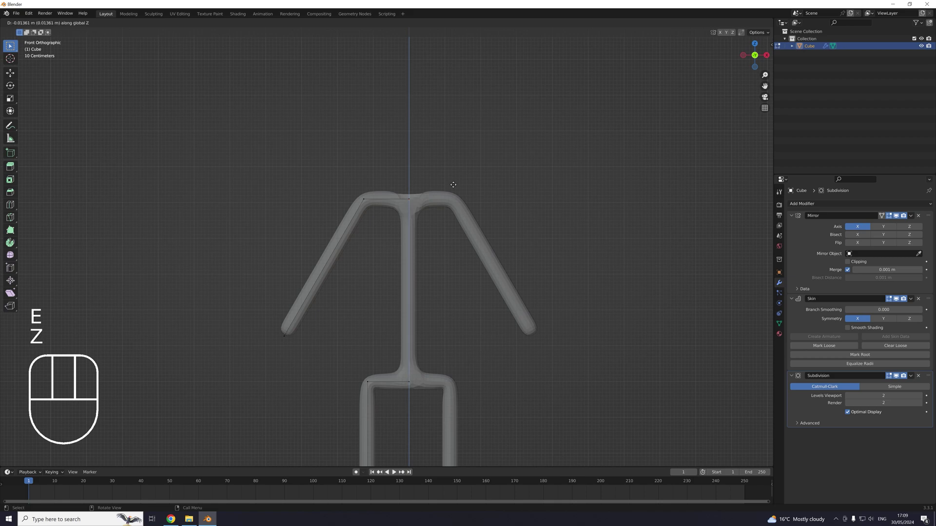
{"action": "left_click", "coordinate": [456, 144]}
{"action": "key", "text": "e"}
{"action": "key", "text": "z"}
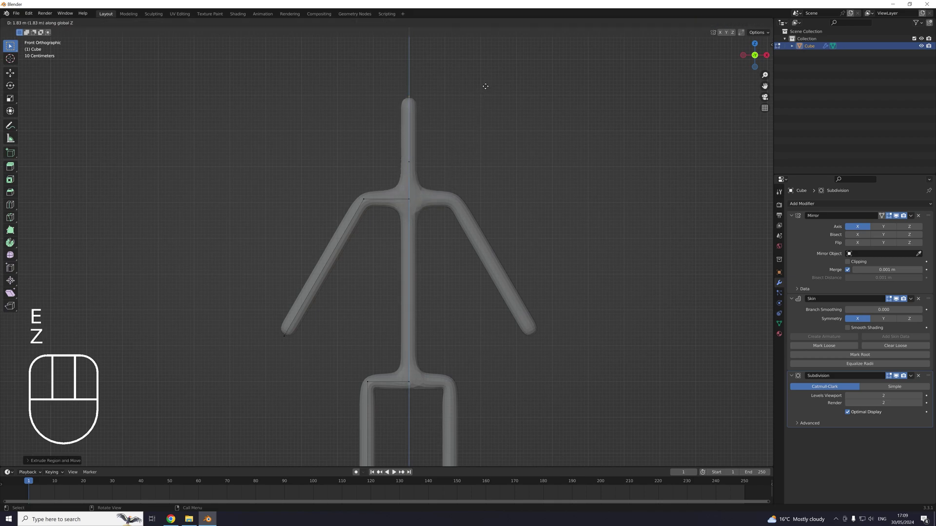
{"action": "left_click", "coordinate": [486, 82]}
Select all vertices from the hips upward and raise them along Z by about 1.9 m to lengthen the legs.
{"action": "scroll", "coordinate": [477, 191], "scroll_direction": "down", "scroll_amount": 3}
{"action": "middle_click_drag", "start_coordinate": [477, 191], "coordinate": [496, 235], "text": "shift"}
{"action": "scroll", "coordinate": [468, 266], "scroll_direction": "down", "scroll_amount": 2}
{"action": "scroll", "coordinate": [468, 266], "scroll_direction": "up", "scroll_amount": 2}
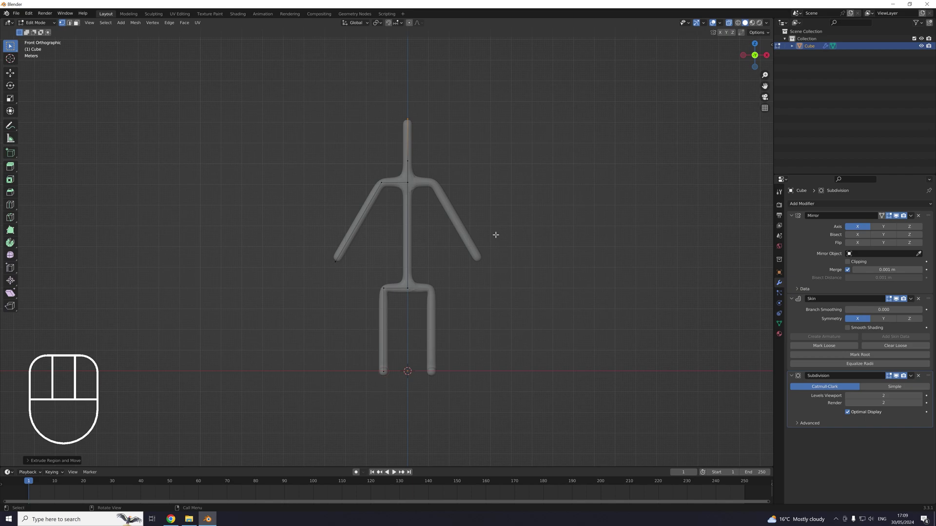
{"action": "middle_click_drag", "start_coordinate": [476, 244], "coordinate": [445, 266]}
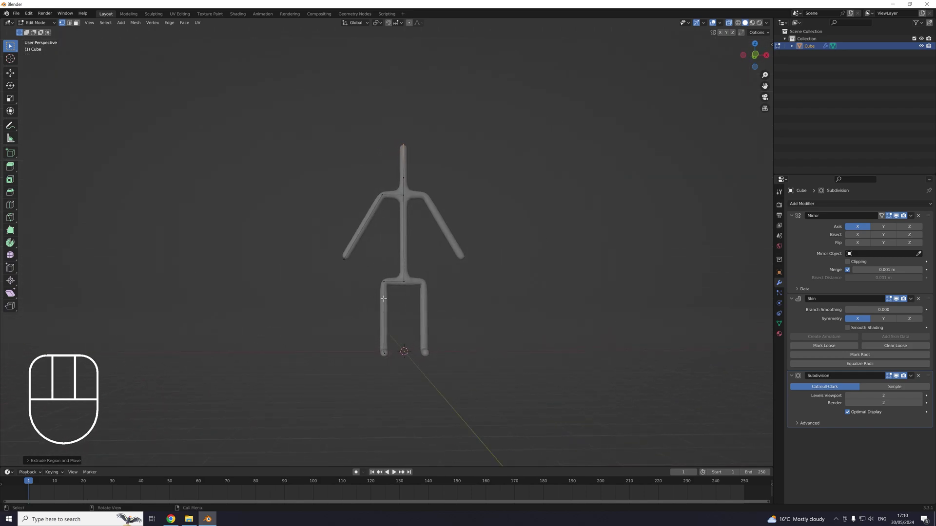
{"action": "key", "text": "KP_1"}
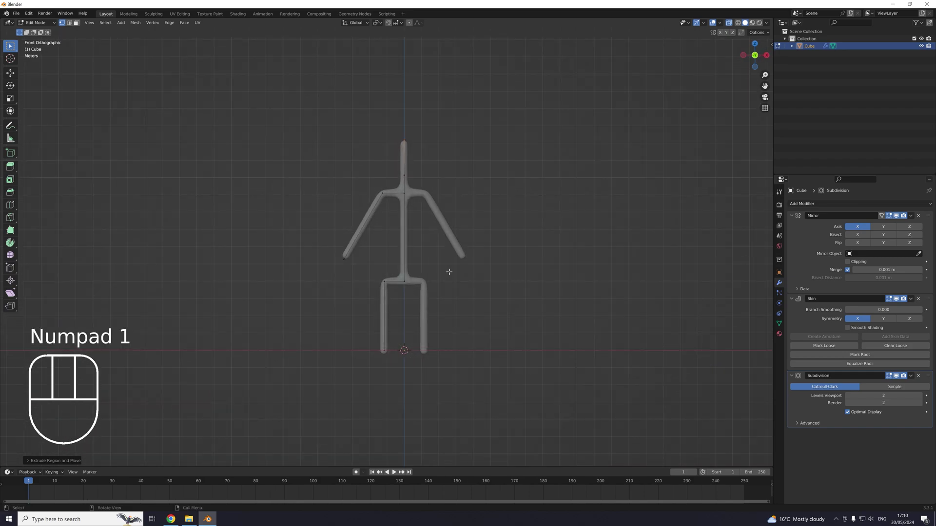
{"action": "scroll", "coordinate": [449, 272], "scroll_direction": "up", "scroll_amount": 2}
{"action": "left_click_drag", "start_coordinate": [292, 317], "coordinate": [532, 60]}
{"action": "scroll", "coordinate": [527, 222], "scroll_direction": "down", "scroll_amount": 2}
{"action": "key", "text": "g"}
{"action": "key", "text": "z"}
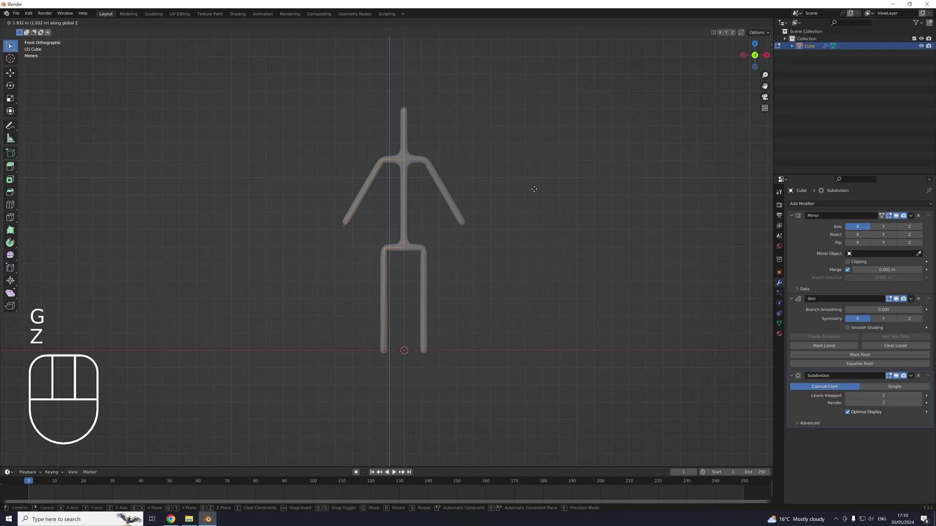
{"action": "left_click", "coordinate": [535, 192]}
{"action": "middle_click_drag", "start_coordinate": [535, 190], "coordinate": [519, 235]}
{"action": "key", "text": "KP_1"}
{"action": "scroll", "coordinate": [535, 237], "scroll_direction": "up", "scroll_amount": 1}
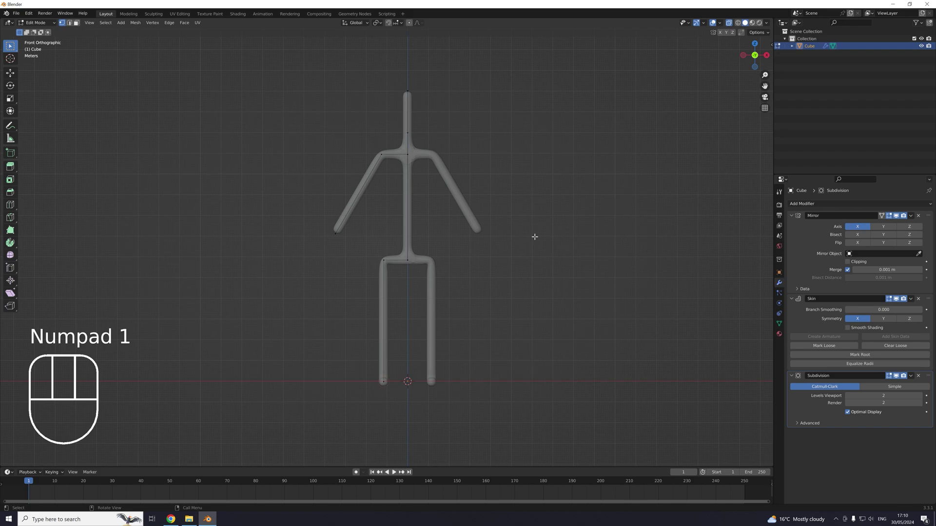